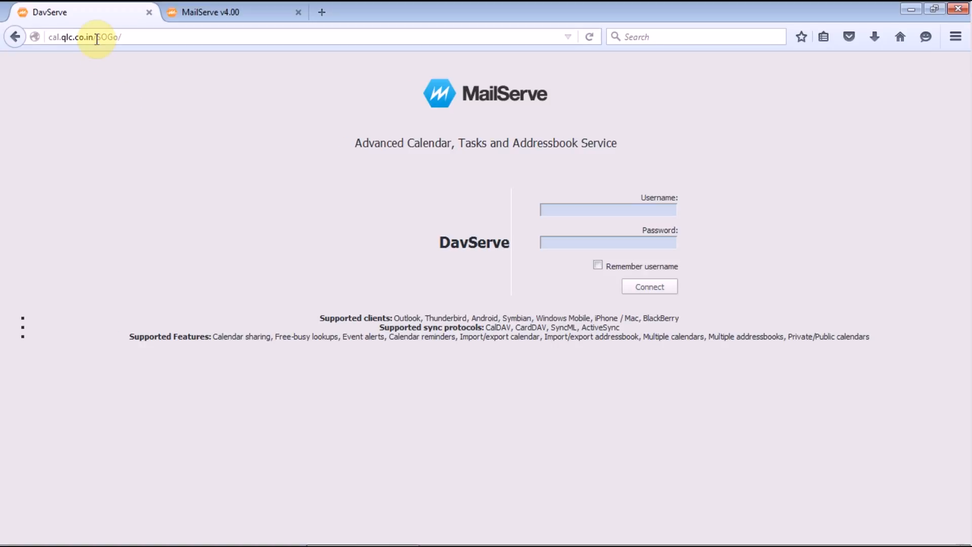
Sign in to DavServe with the user's e-mail username and account password.
click(582, 209)
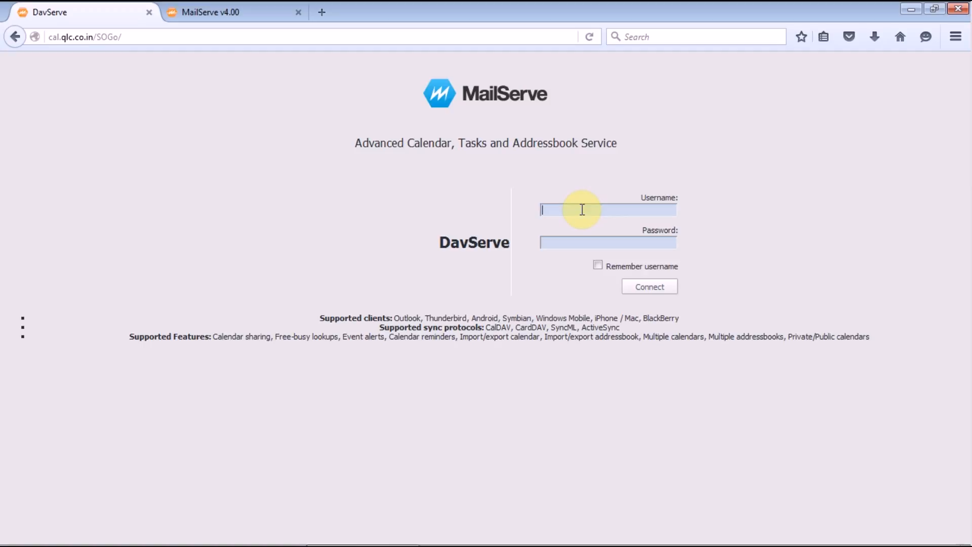
click(556, 244)
text(••••••••••)
click(652, 286)
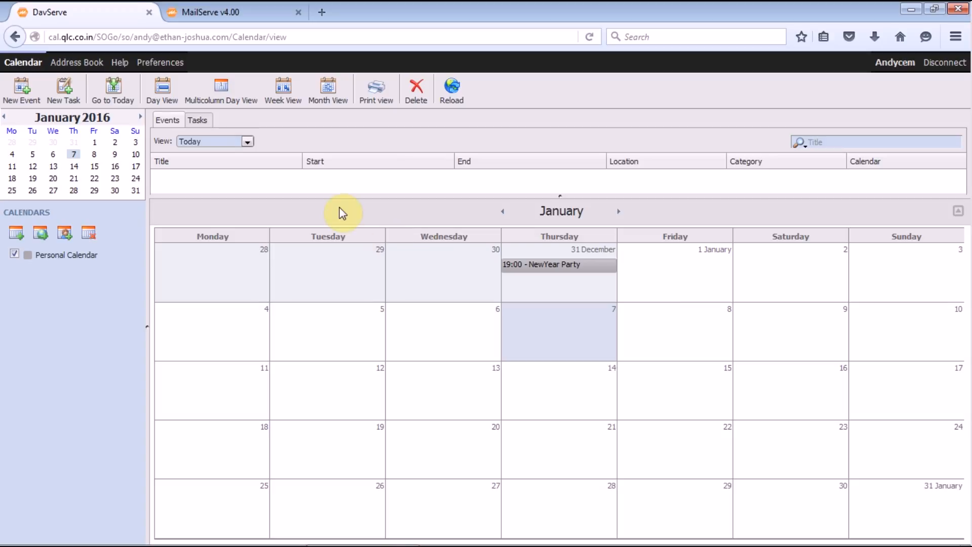
click(203, 12)
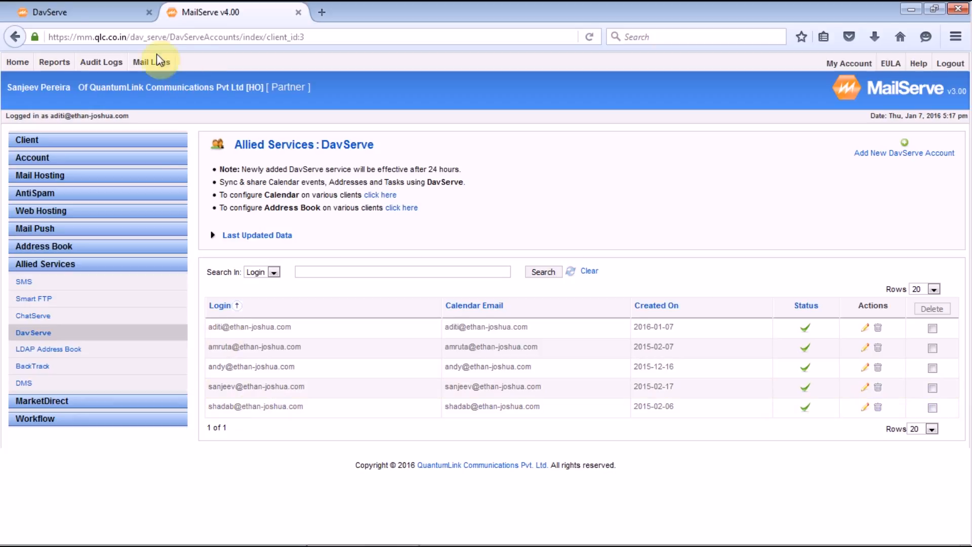
click(41, 11)
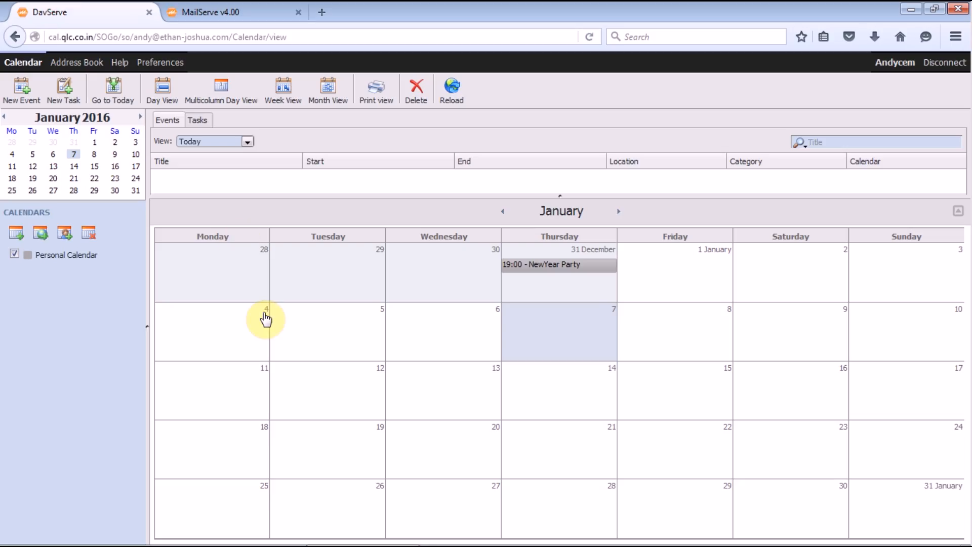
Share Personal Calendar with a colleague found through user search, and tick Subscribe User.
right_click(64, 259)
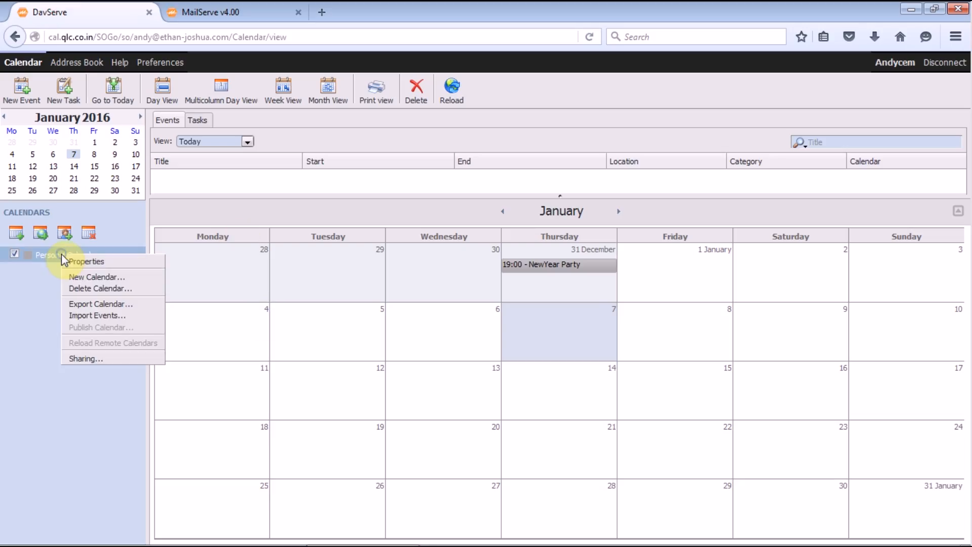
click(113, 360)
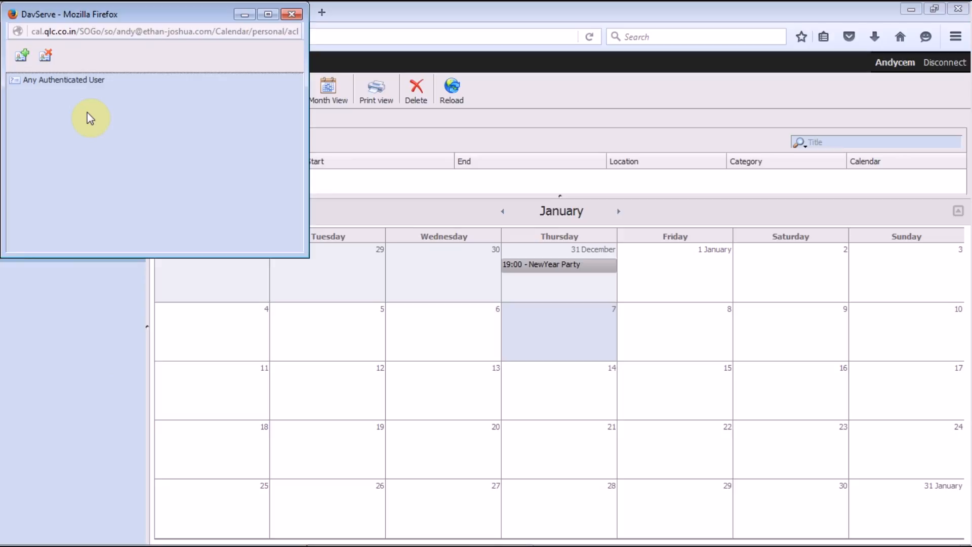
click(23, 60)
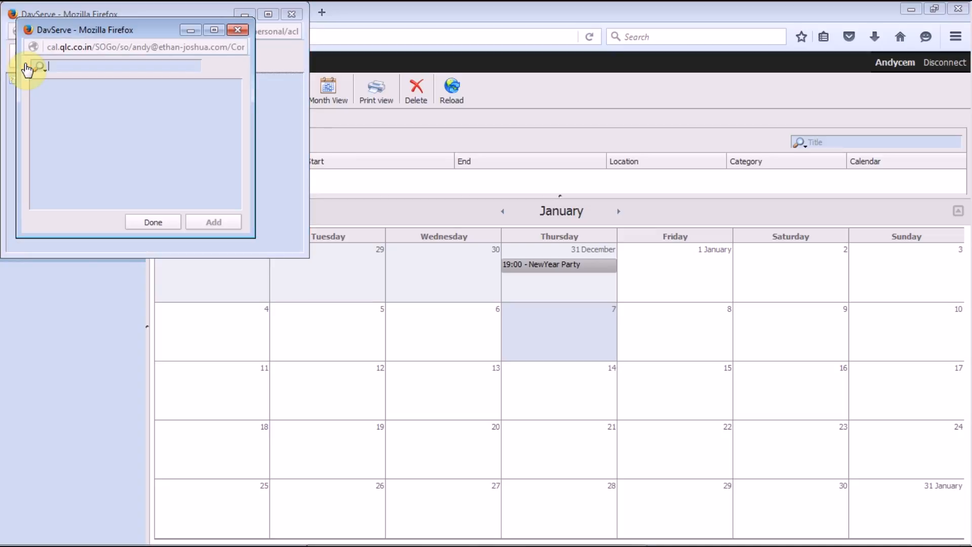
click(82, 67)
text(shad)
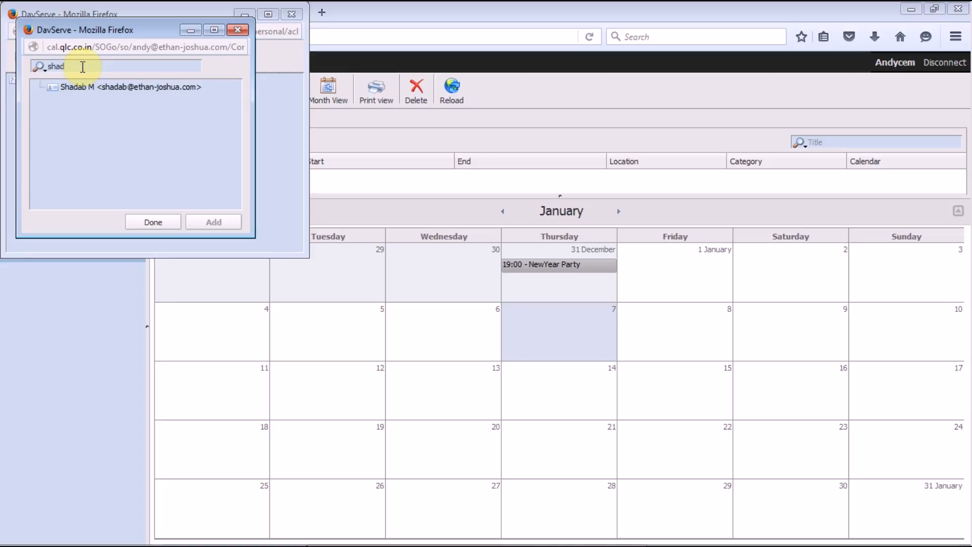
click(100, 87)
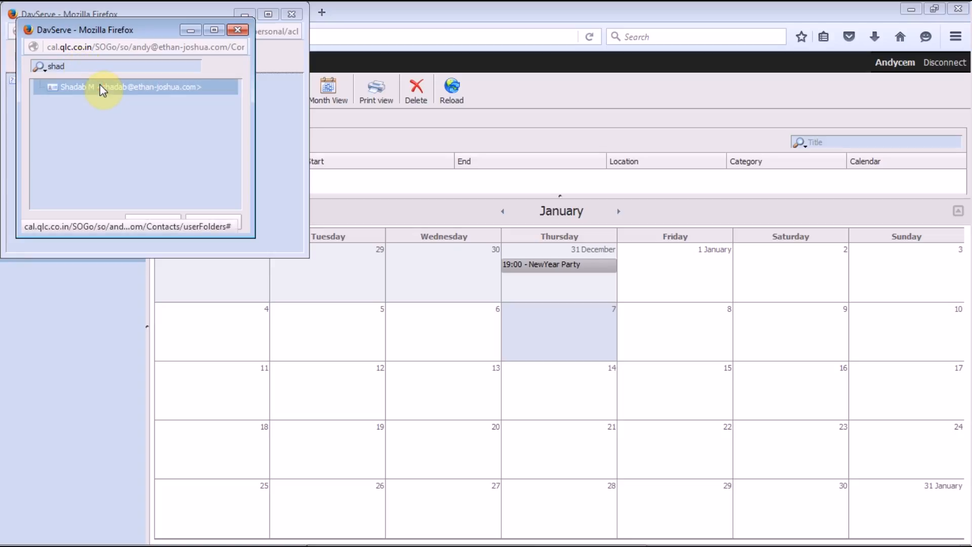
click(219, 223)
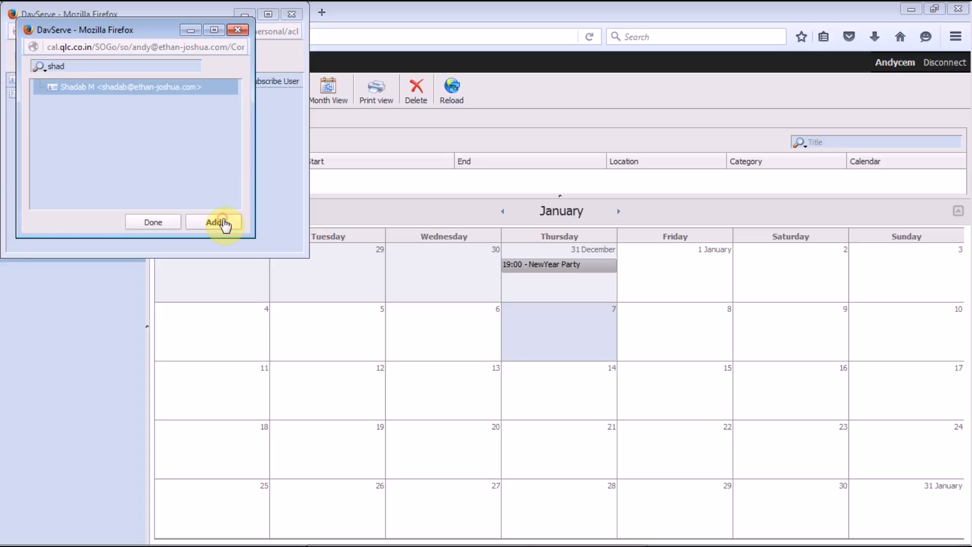
click(145, 223)
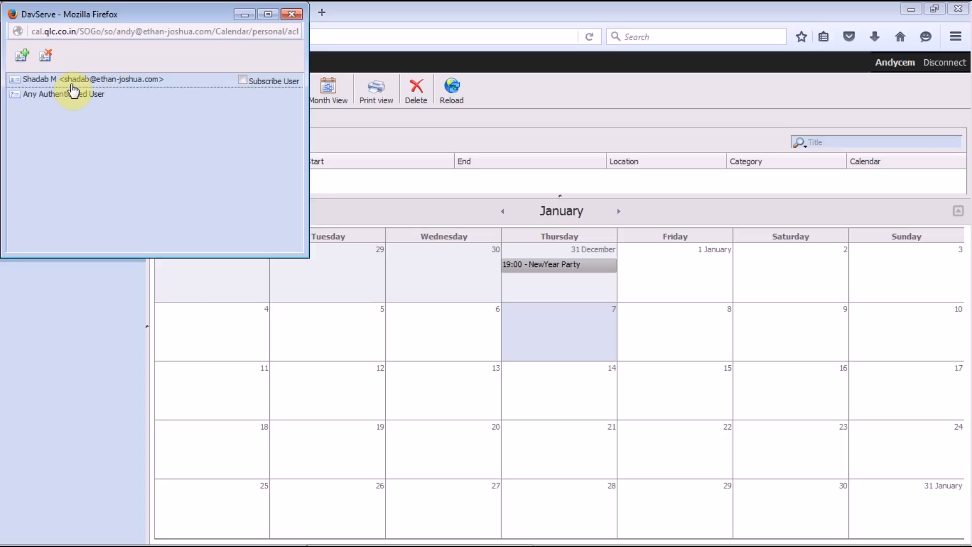
click(242, 80)
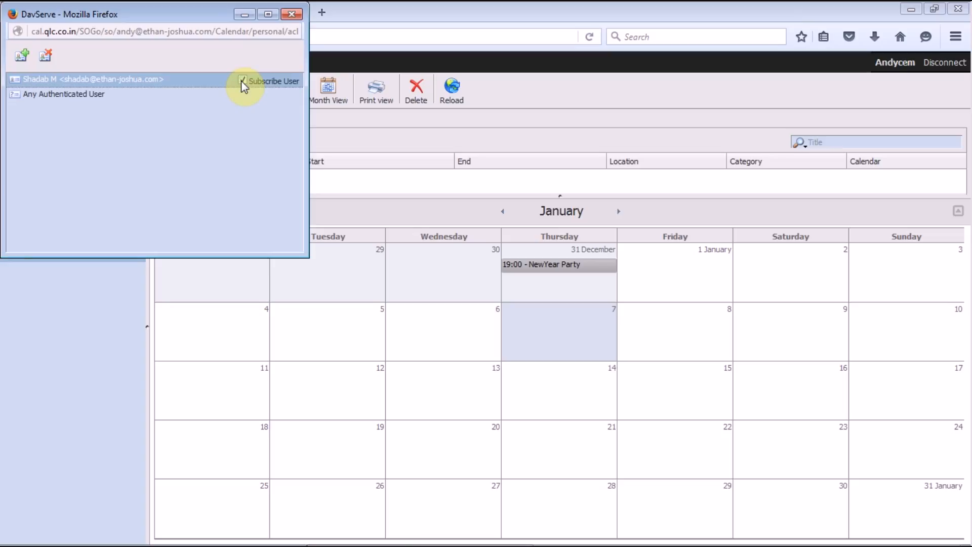
Open the colleague's access rights and show the Public access choices.
double_click(139, 84)
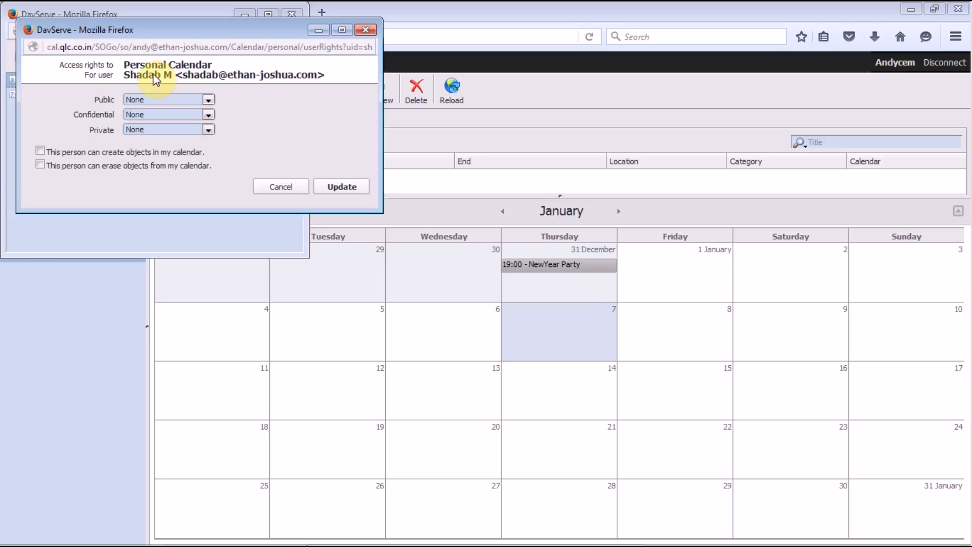
click(161, 101)
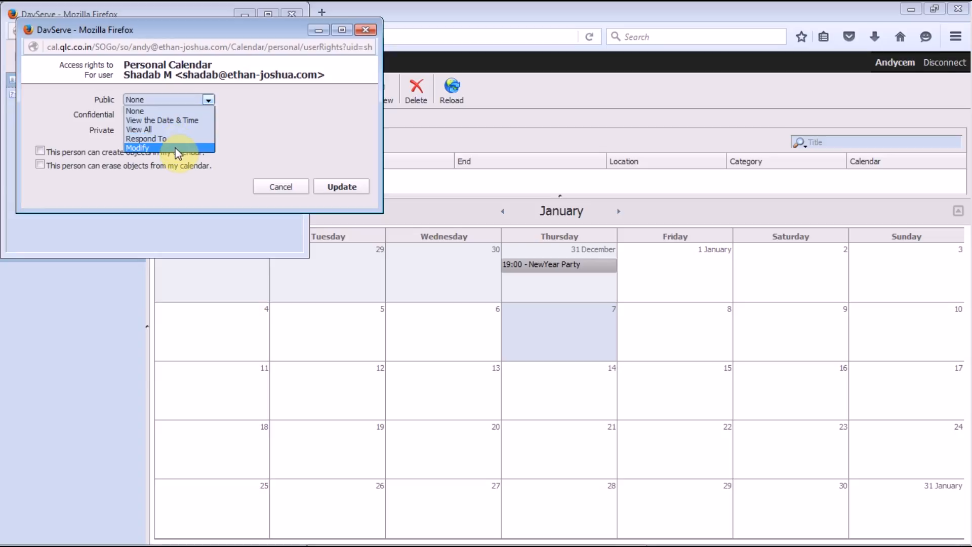
Give the colleague View All for Public and Confidential, None for Private, create rights, and update.
click(170, 131)
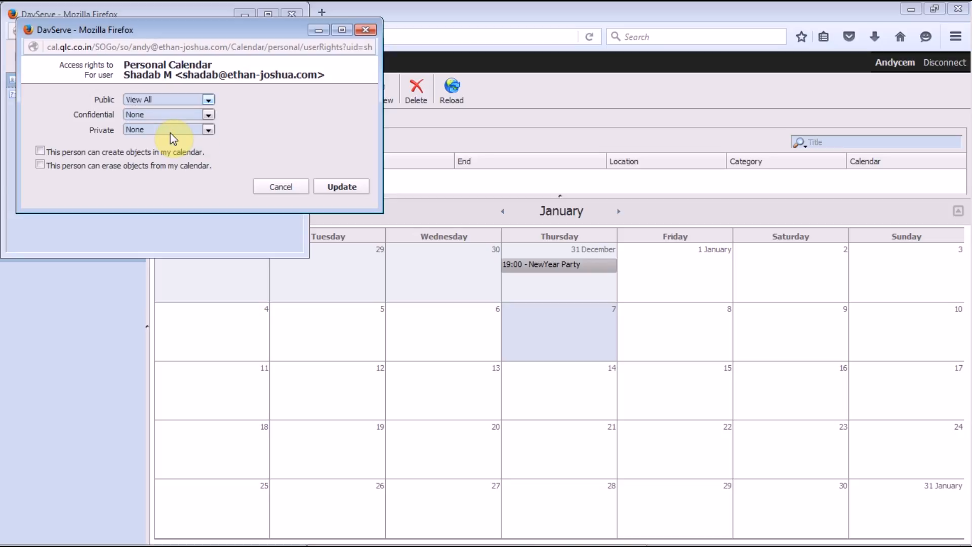
click(132, 115)
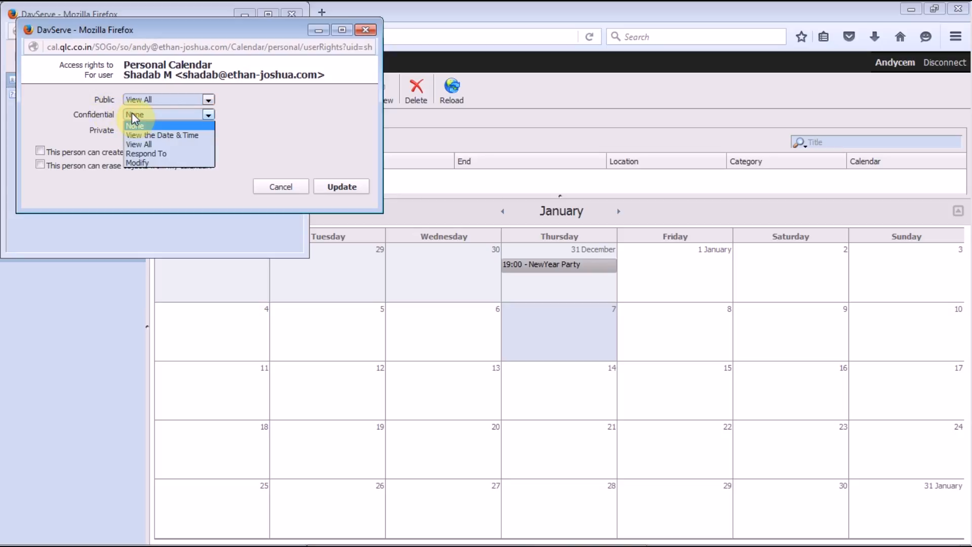
click(155, 144)
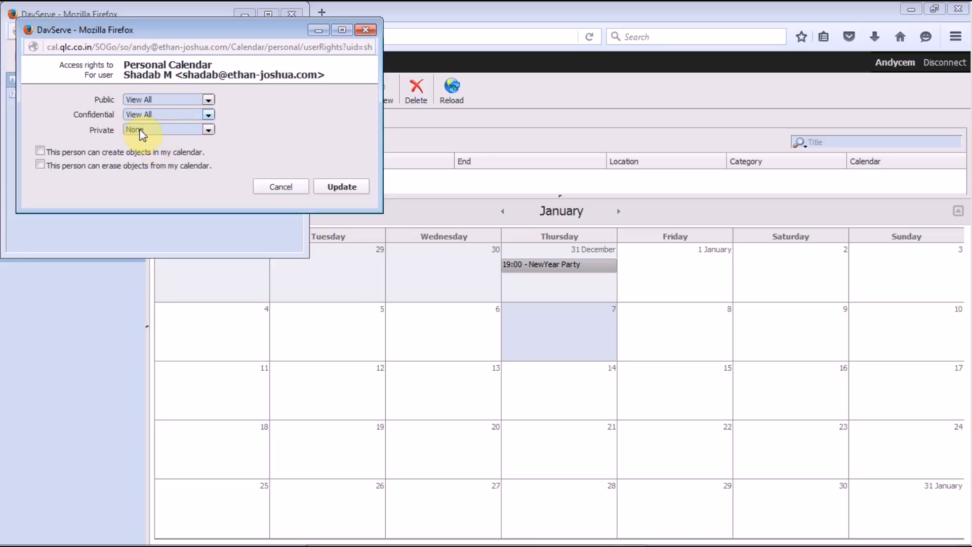
click(139, 130)
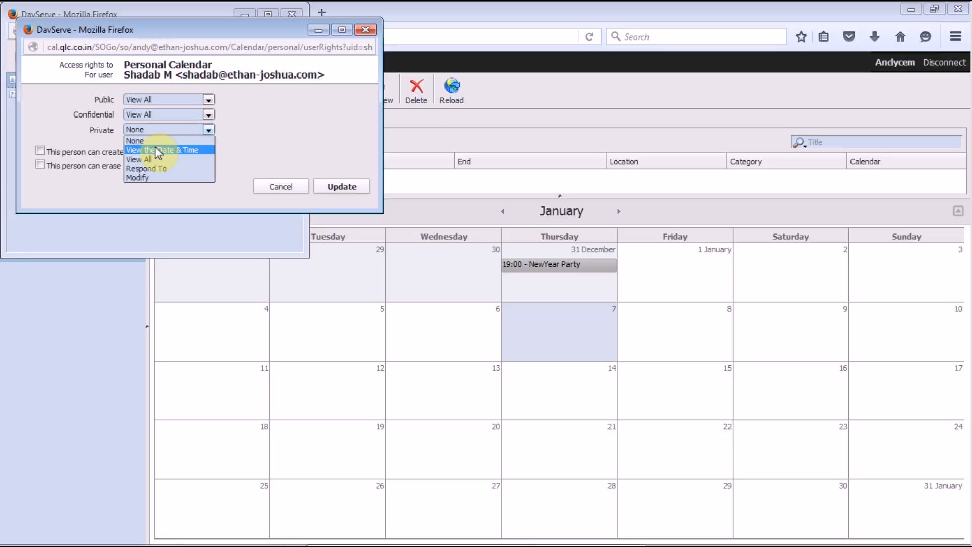
key(super)
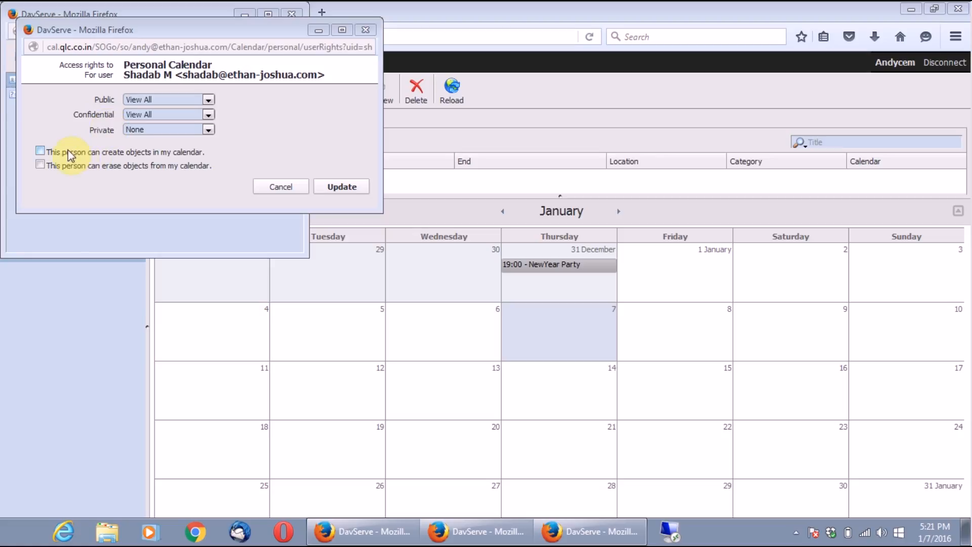
click(41, 151)
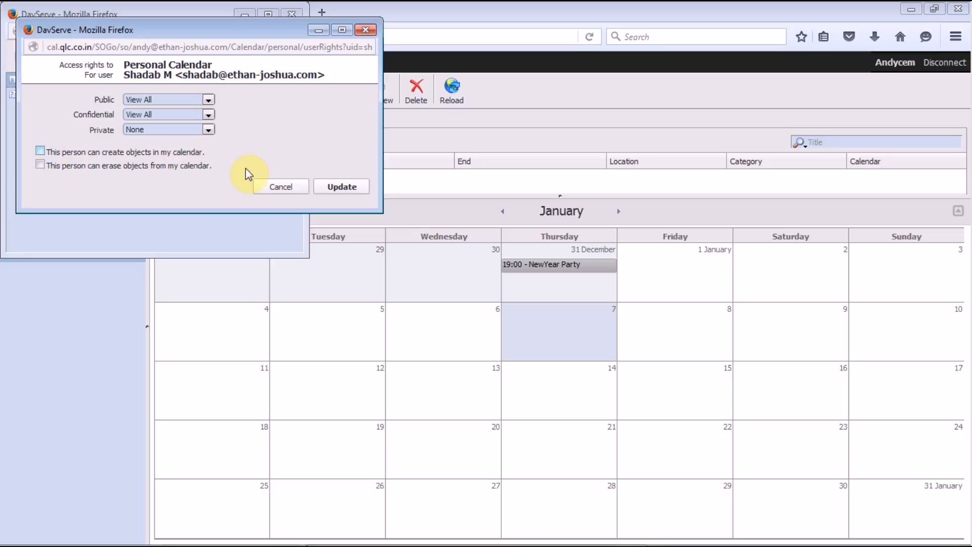
click(336, 186)
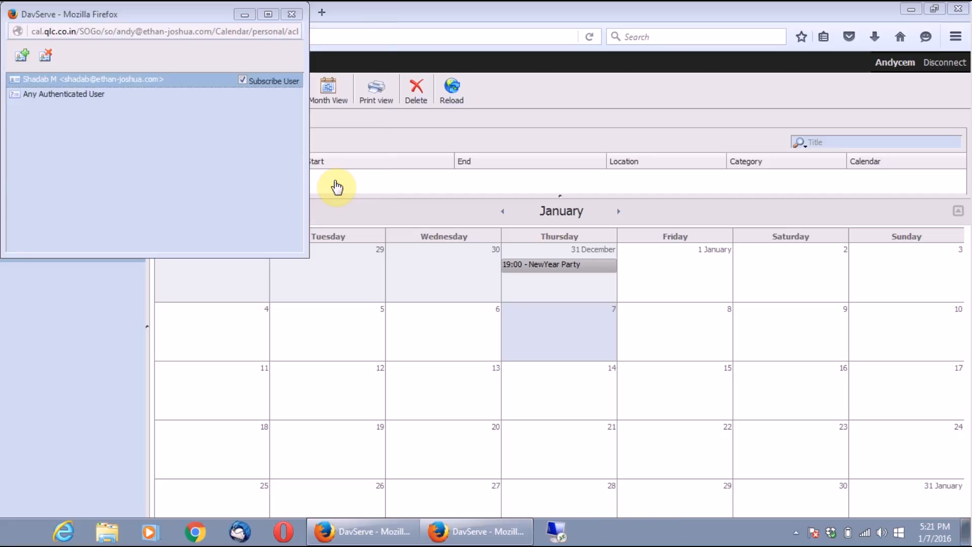
click(292, 15)
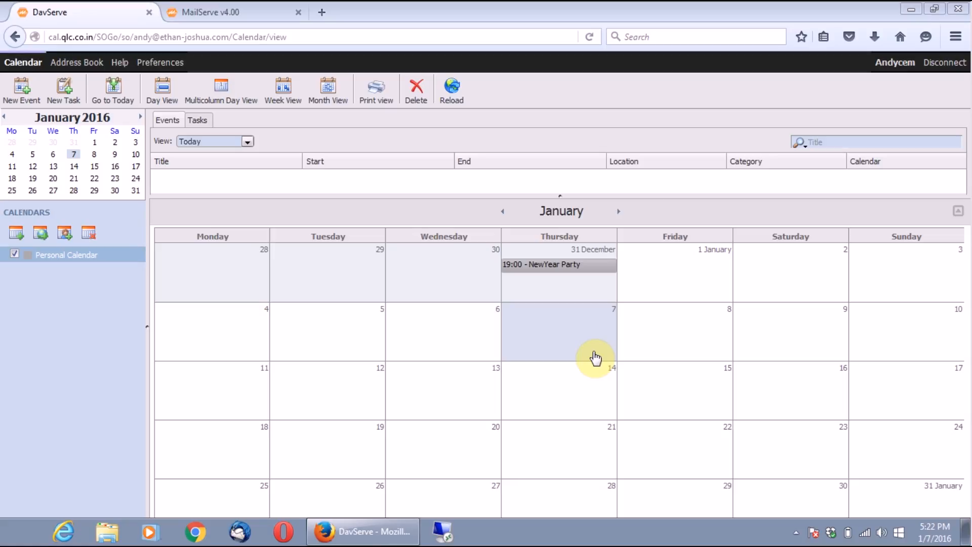
Create a new event on January 7 titled 'Friday HO Meeting'.
double_click(563, 341)
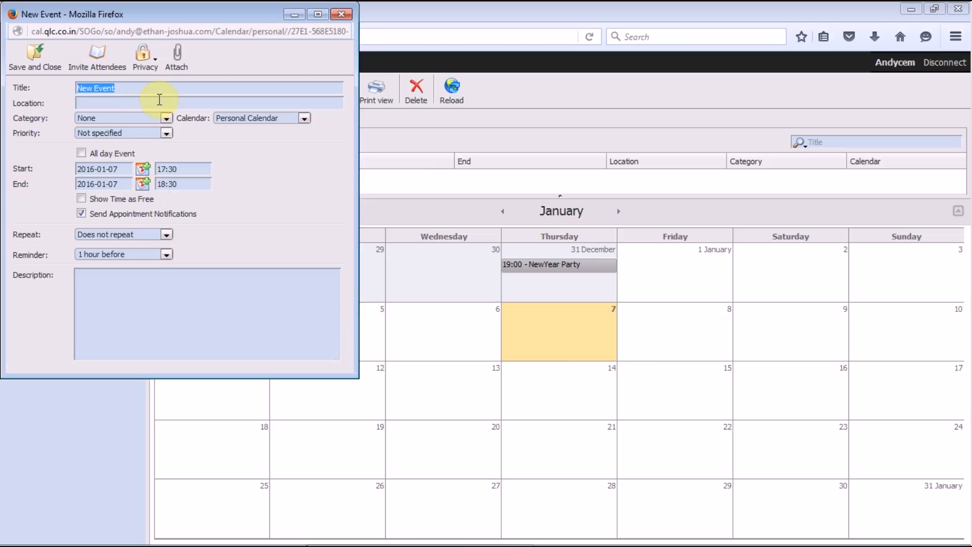
text(Ho)
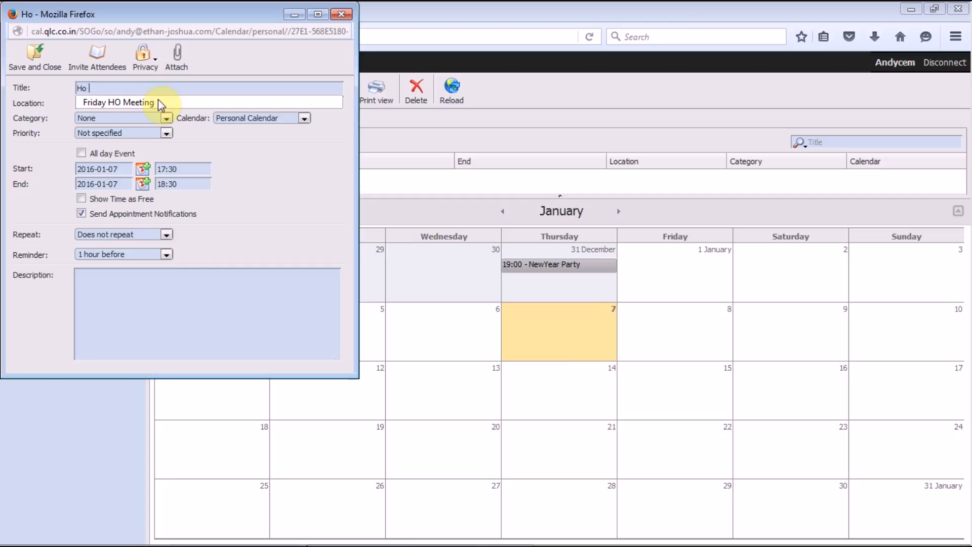
key(Escape)
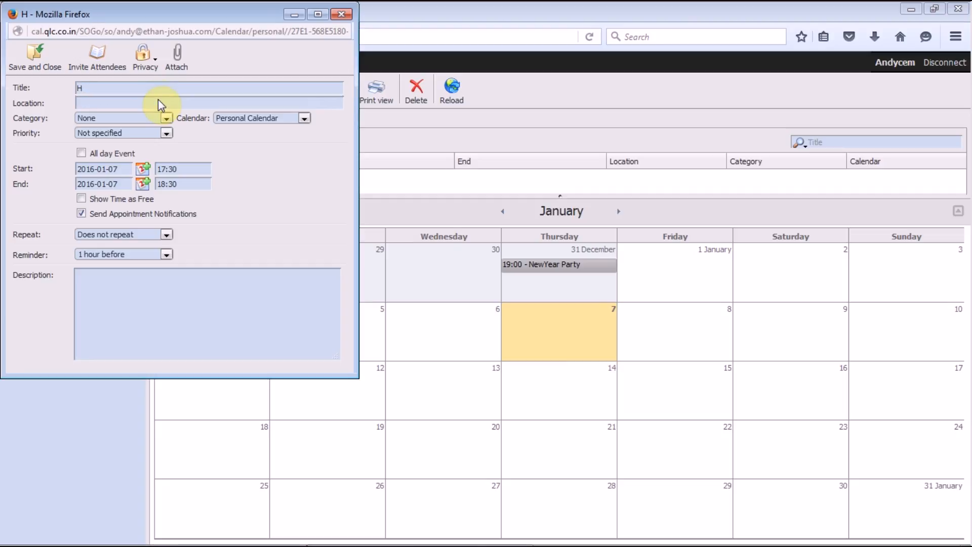
text(O M)
click(158, 100)
Set the event location to Mumbai and its category to Clients.
click(106, 106)
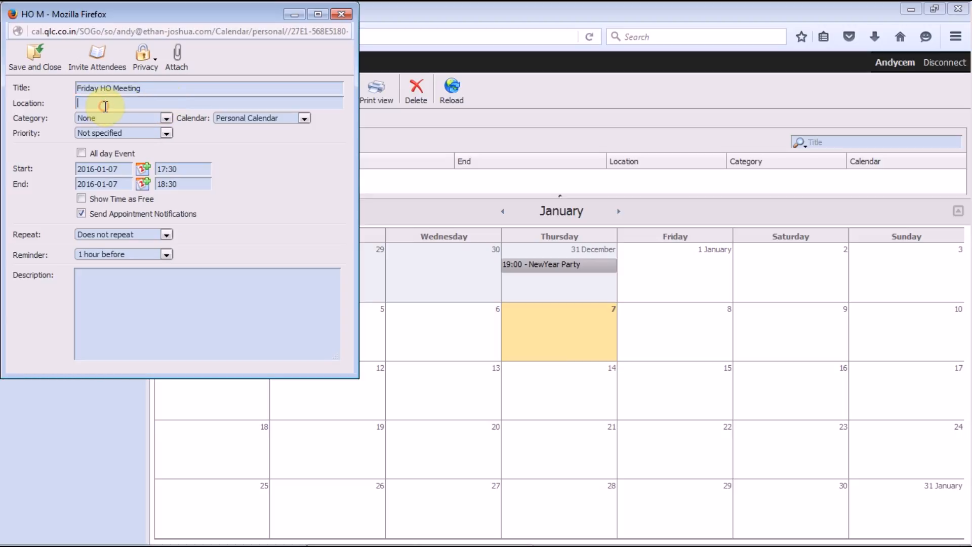
text(Mumbai)
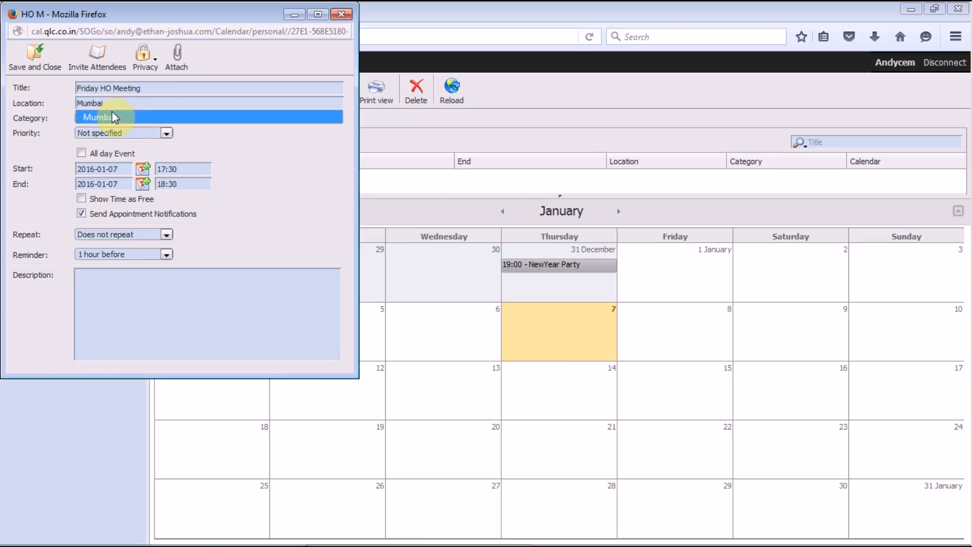
click(115, 117)
click(115, 117)
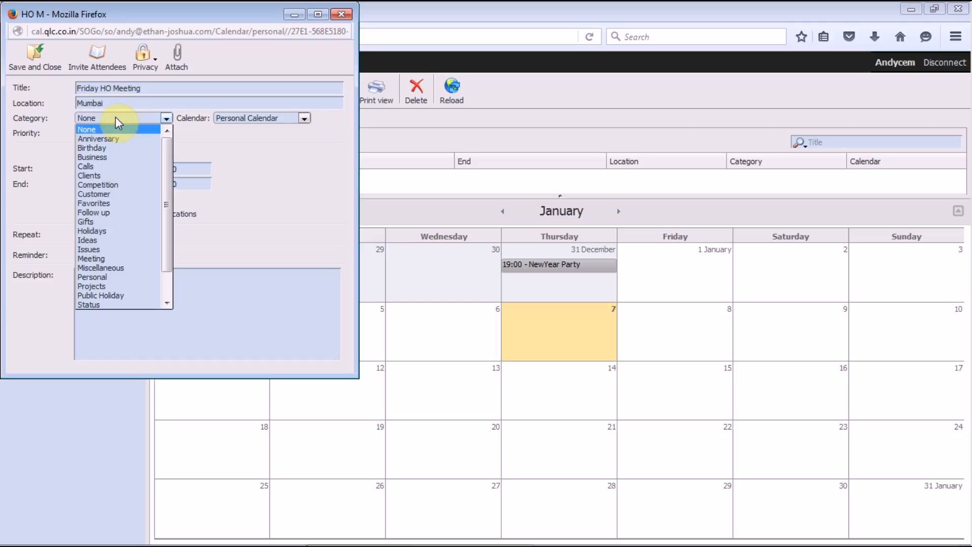
click(126, 176)
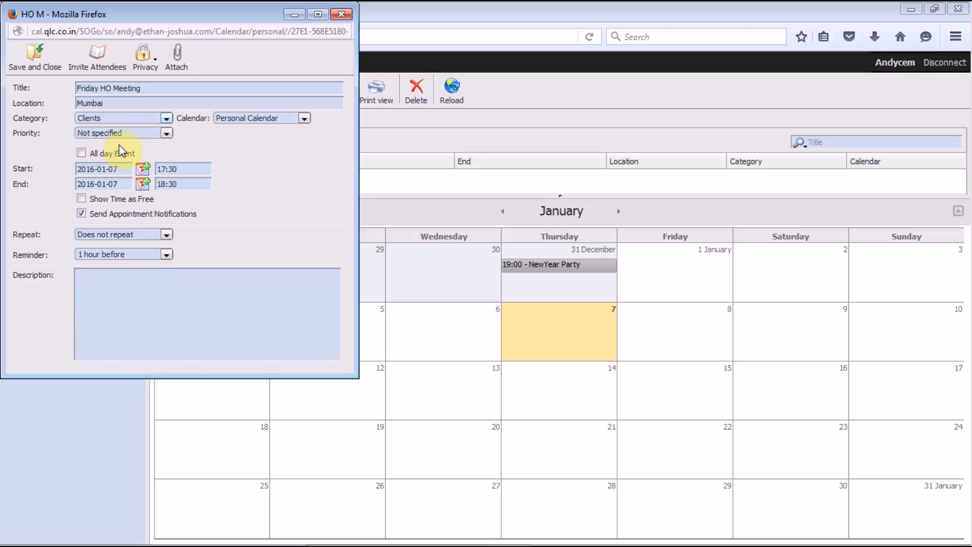
Keep 17:30–18:30 timing and a 1-hour reminder, and add description 'HO Meeting for Clients'.
click(83, 153)
click(82, 153)
click(112, 253)
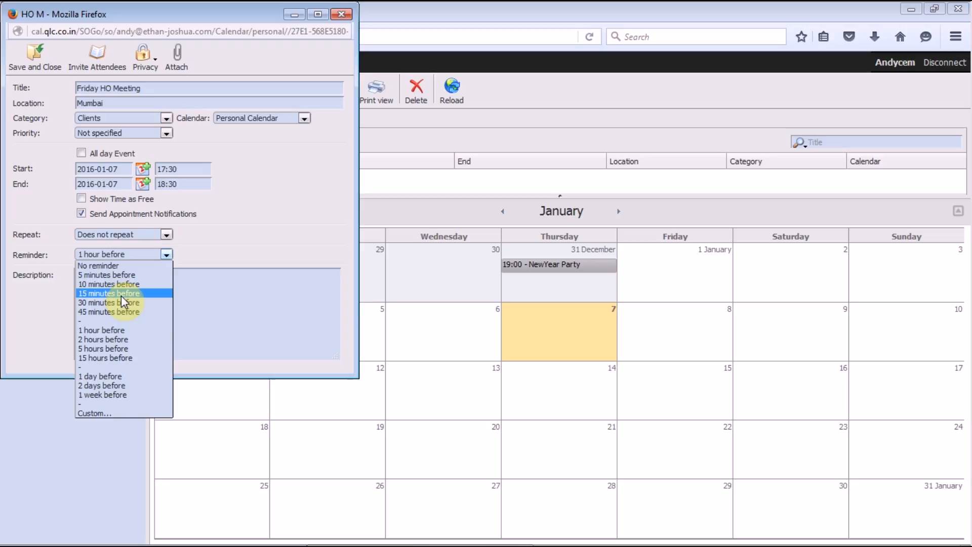
click(119, 330)
click(105, 284)
text(HO)
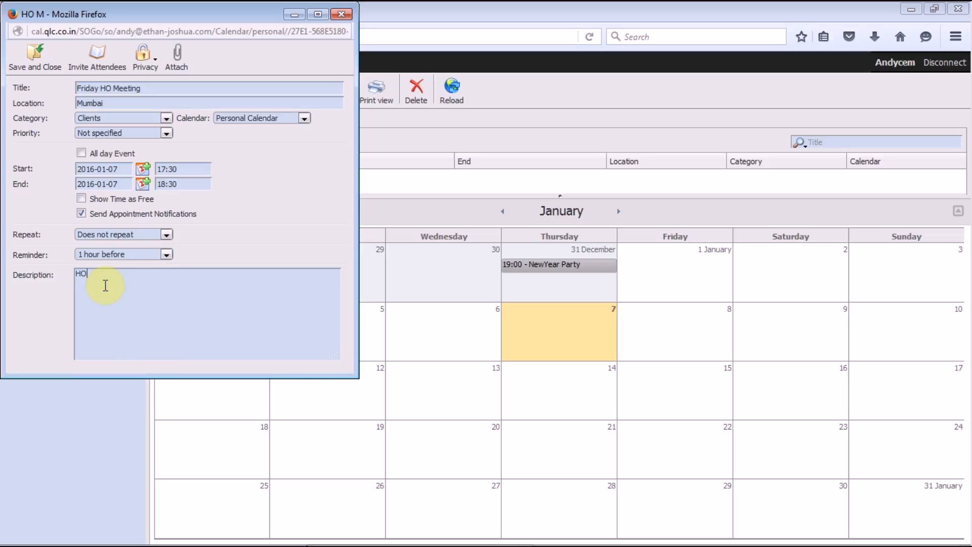
text( Meeting for Clients)
Invite a colleague as an attendee by searching their address and confirming.
click(107, 53)
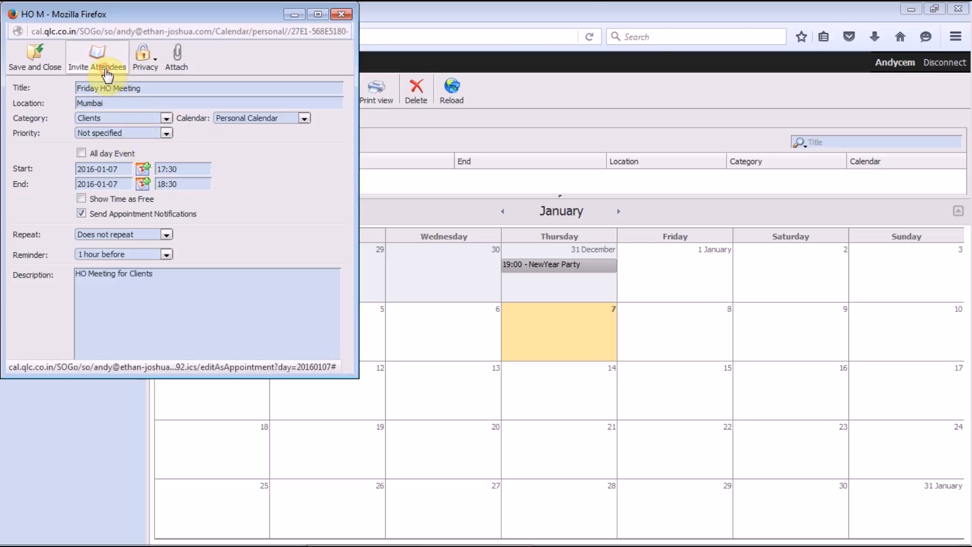
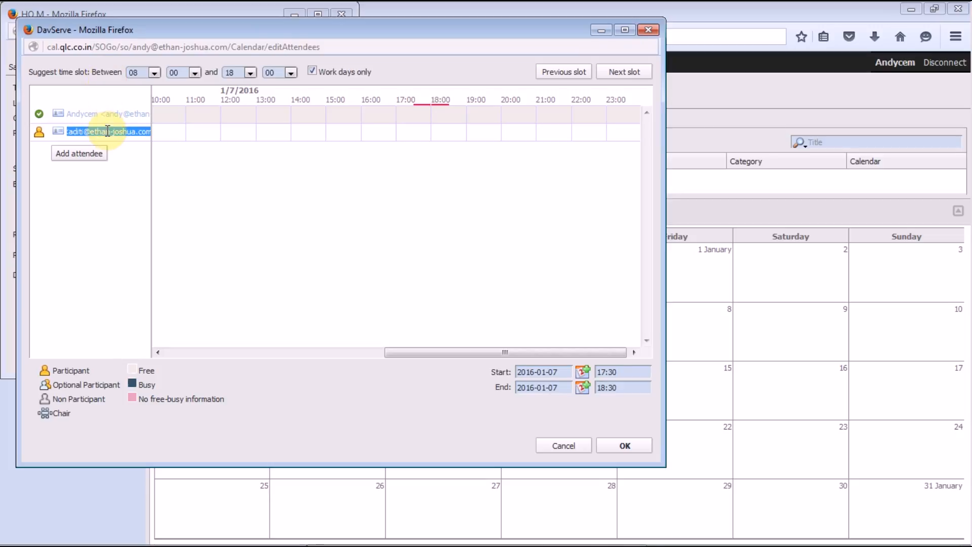
click(135, 154)
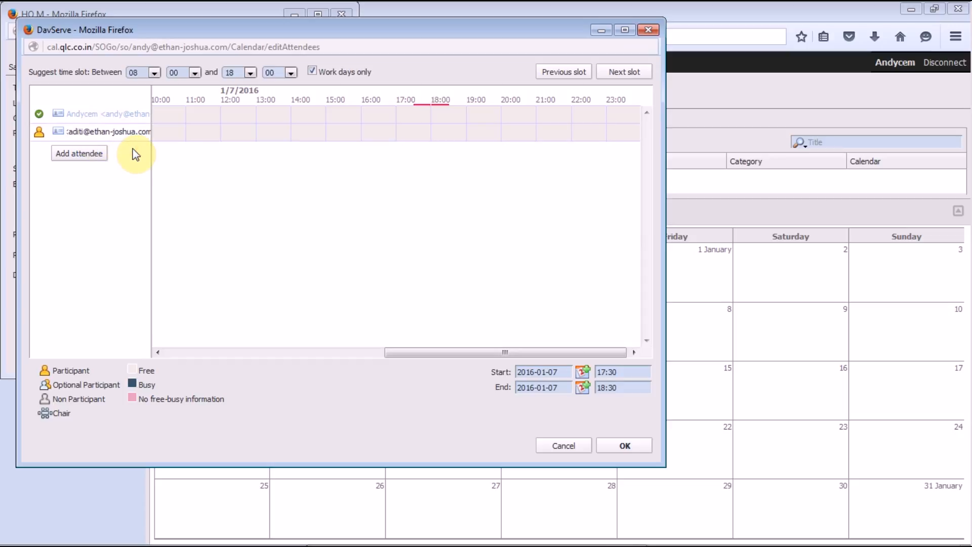
click(627, 446)
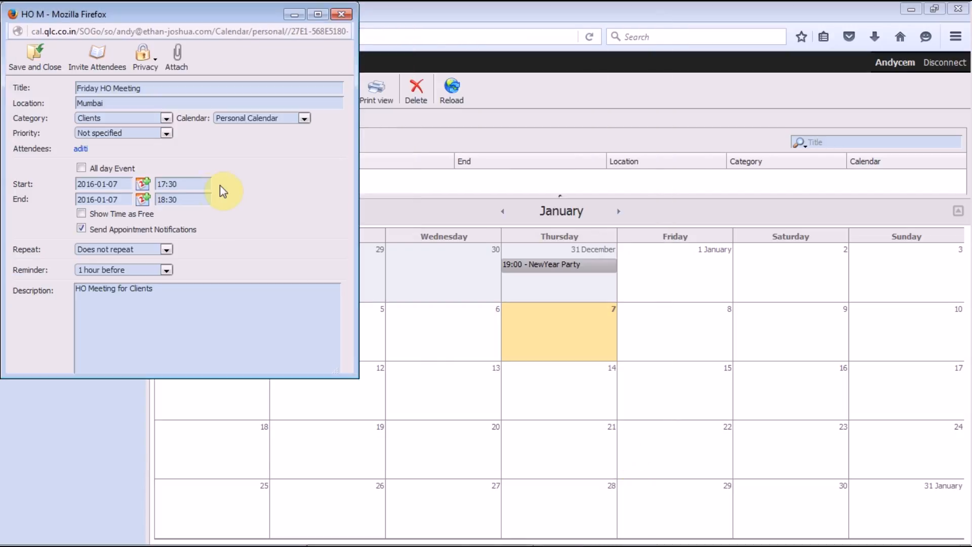
Save and close the Friday HO Meeting event.
click(22, 79)
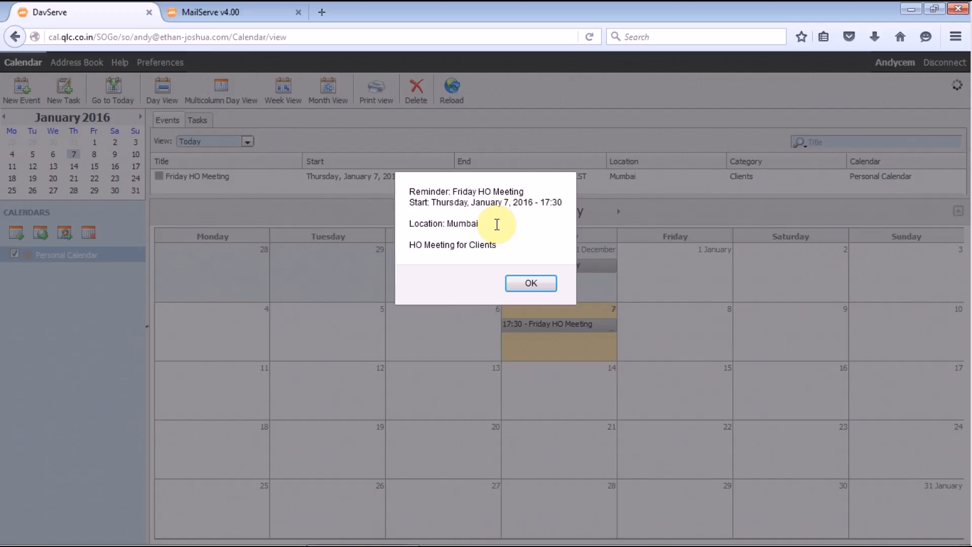
Snooze the meeting reminder for 10 minutes.
click(527, 286)
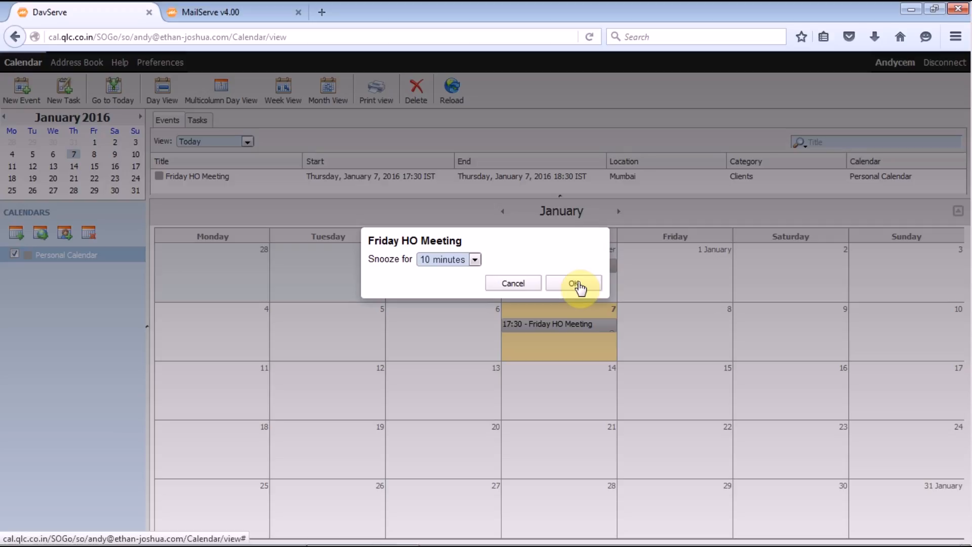
click(475, 259)
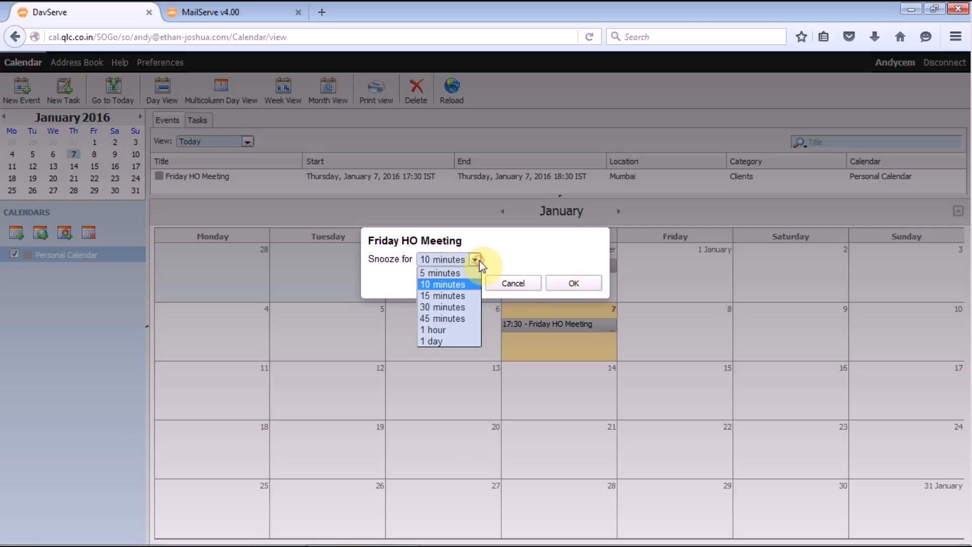
click(459, 284)
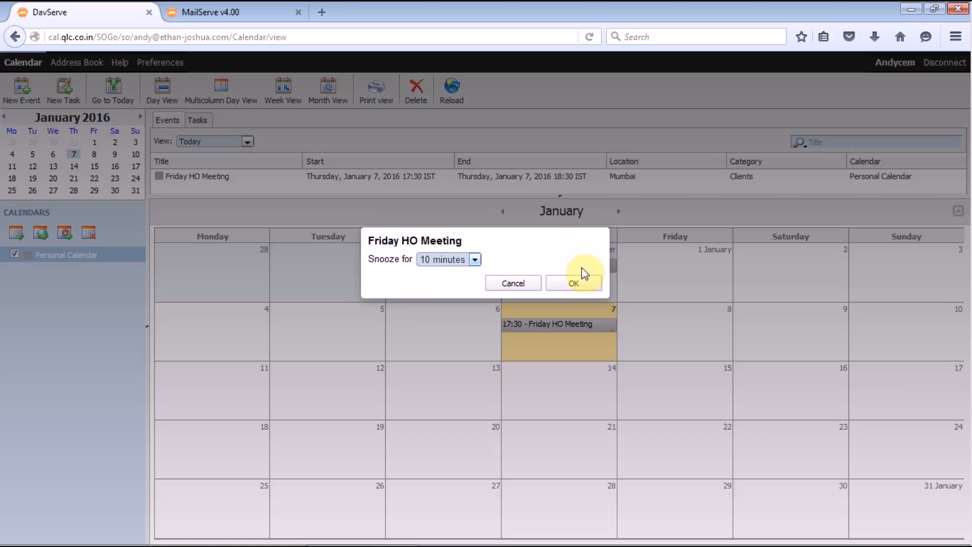
click(582, 282)
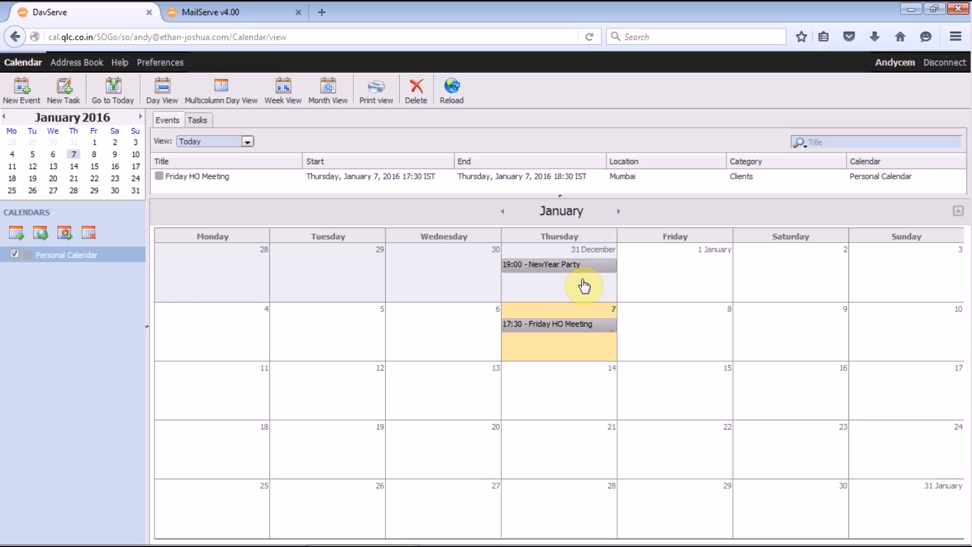
Disconnect and enter the colleague's e-mail address as the login username.
click(942, 64)
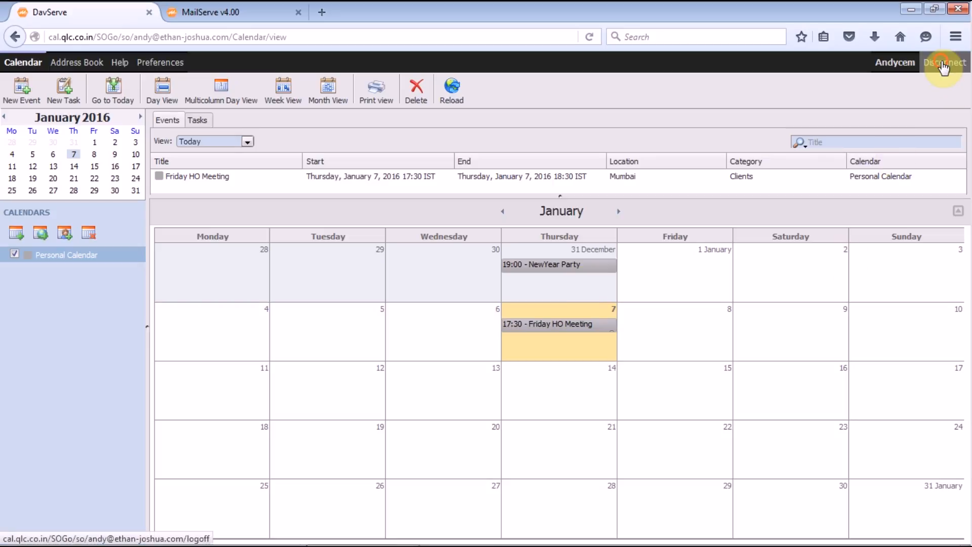
click(591, 212)
Enter the colleague's password and connect to view their calendar.
click(561, 241)
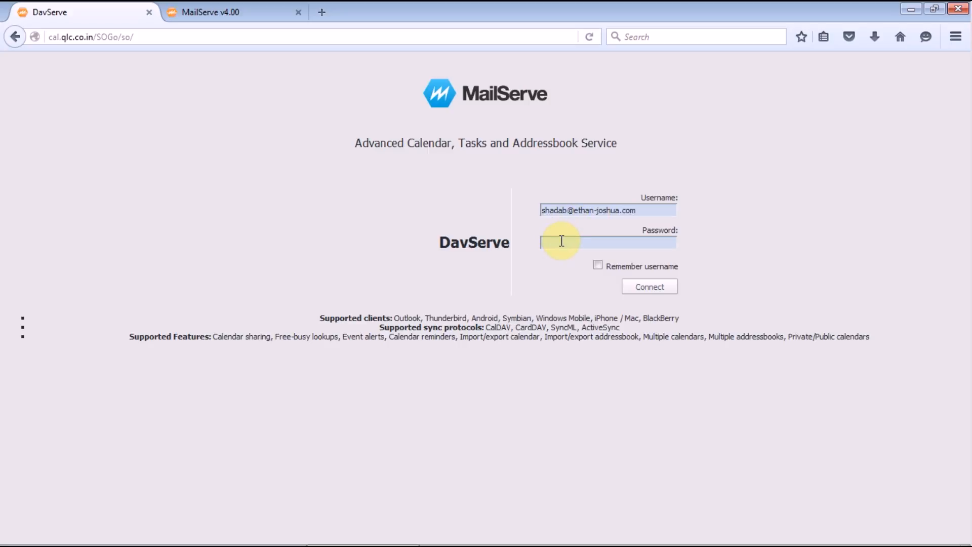
text(•••••••••••)
click(669, 292)
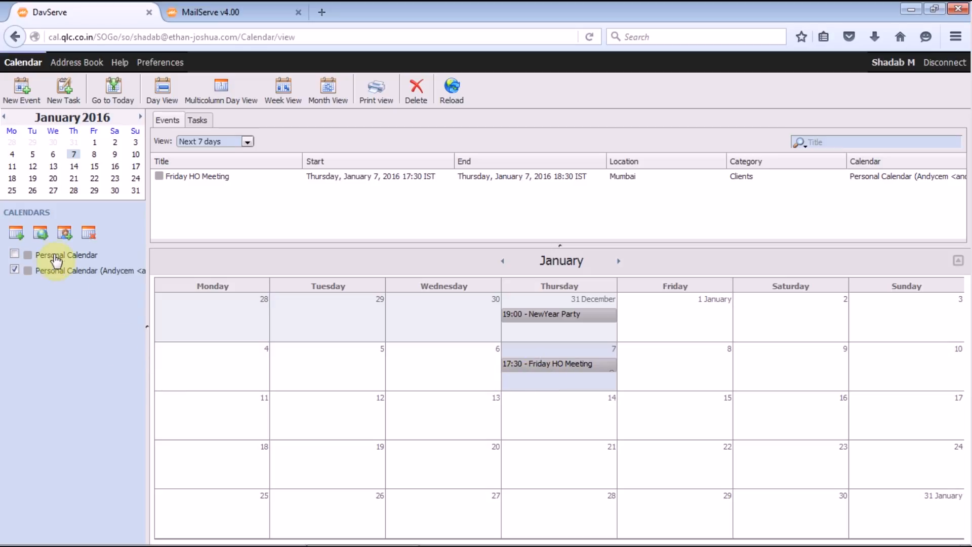
Select the first user's shared Personal Calendar and open its Properties from the right-click menu.
click(85, 272)
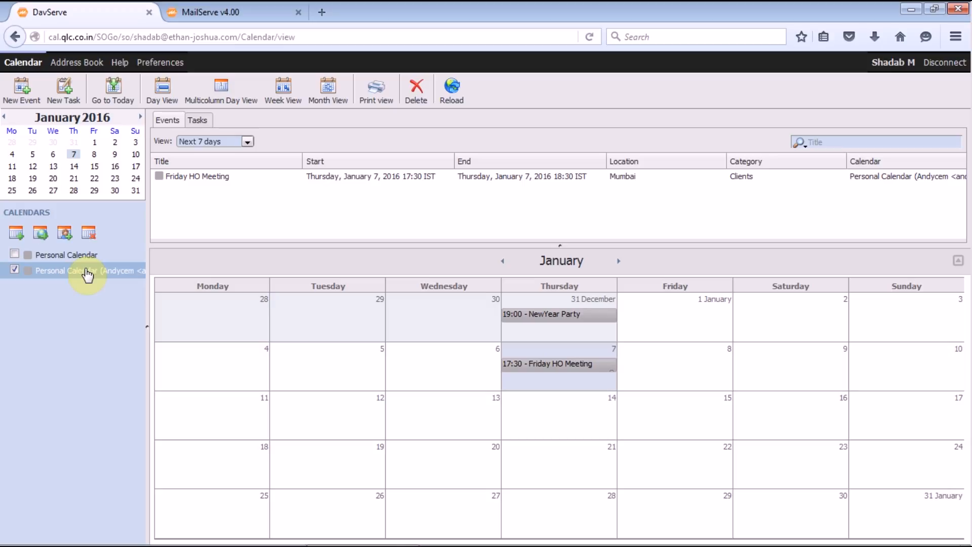
right_click(87, 273)
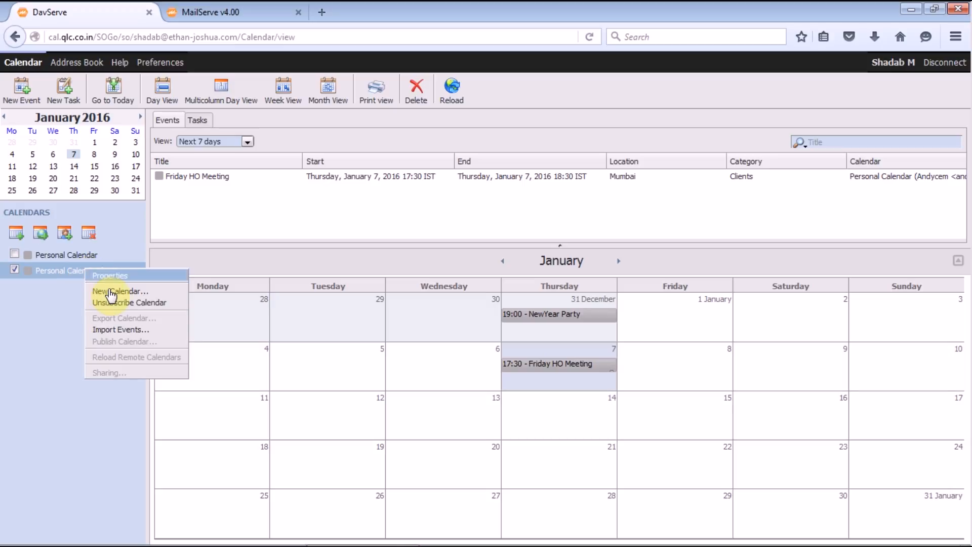
click(109, 277)
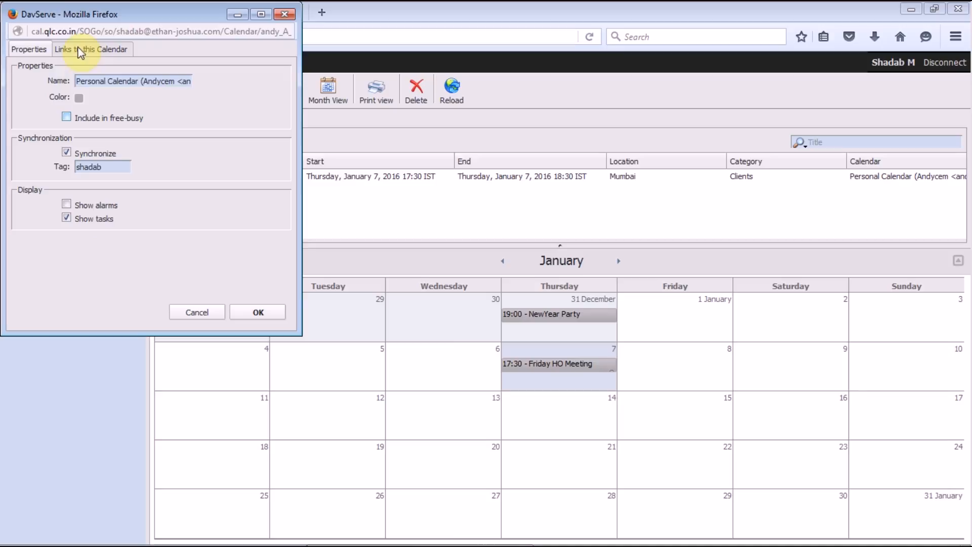
Check the shared calendar's Links to this Calendar page, then close Properties with OK unchanged.
click(96, 52)
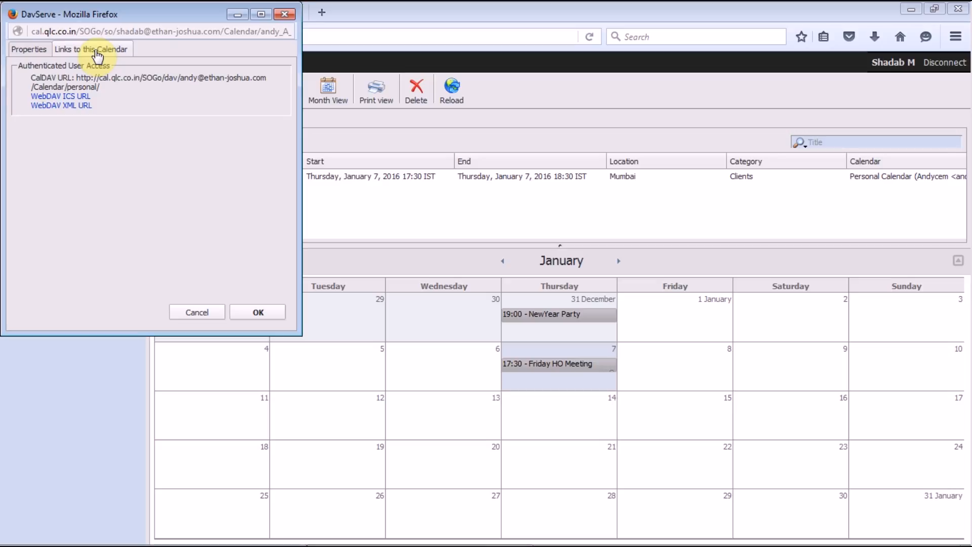
click(31, 49)
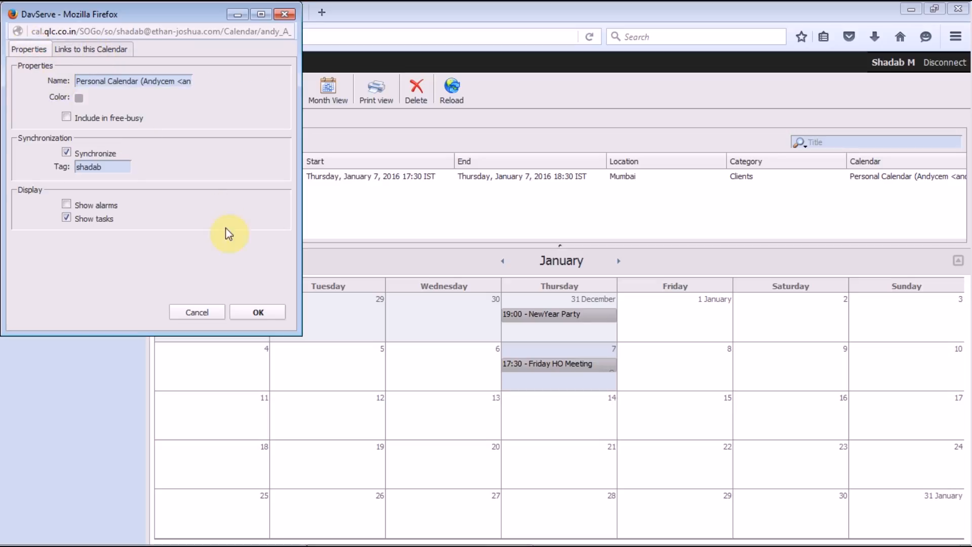
click(260, 314)
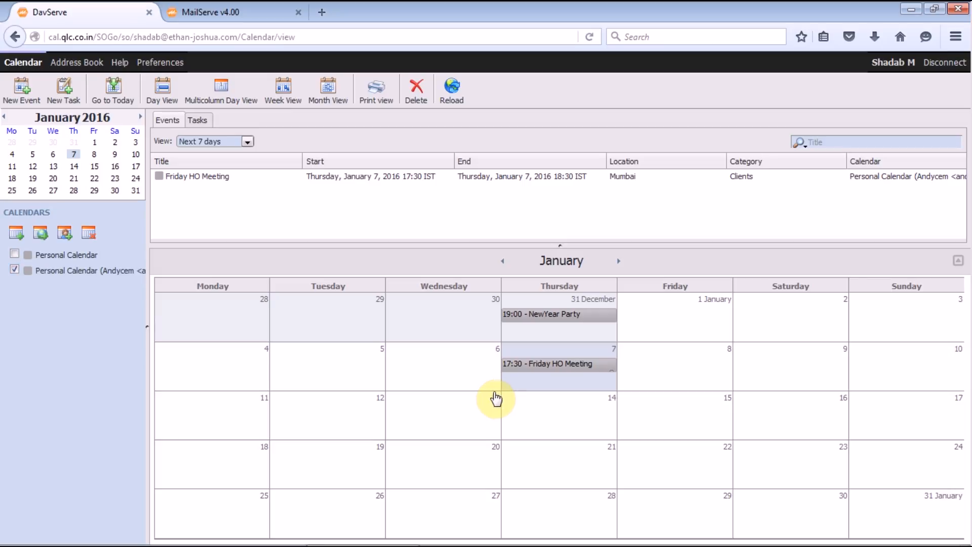
Tick the own Personal Calendar to display it beside the shared one, then reload the page.
click(15, 253)
click(425, 37)
click(424, 37)
key(Return)
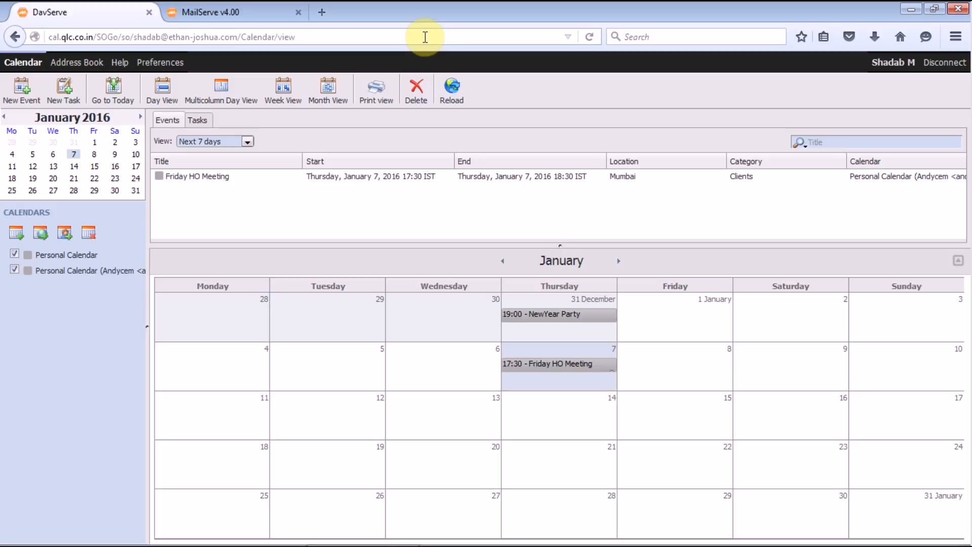